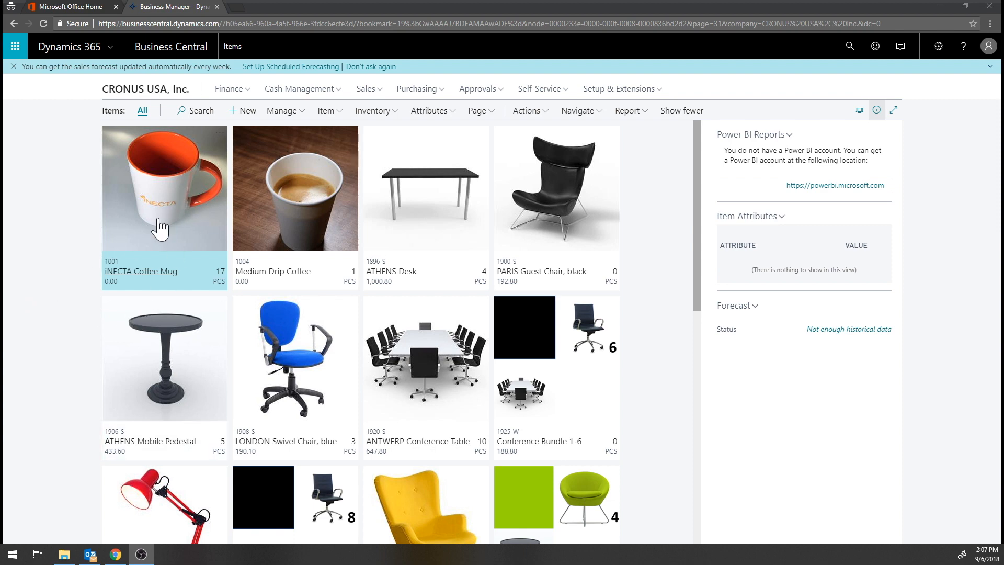
# Step: Open the item card of the iNECTA Coffee Mug and set its reordering policy to Order
pyautogui.click(155, 278)
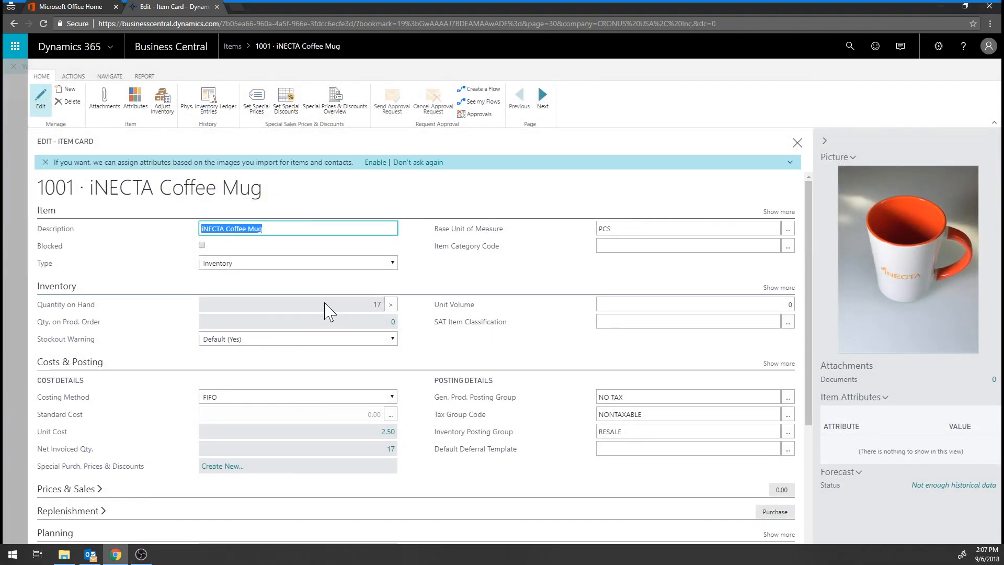
pyautogui.scroll(-3, 329, 312)
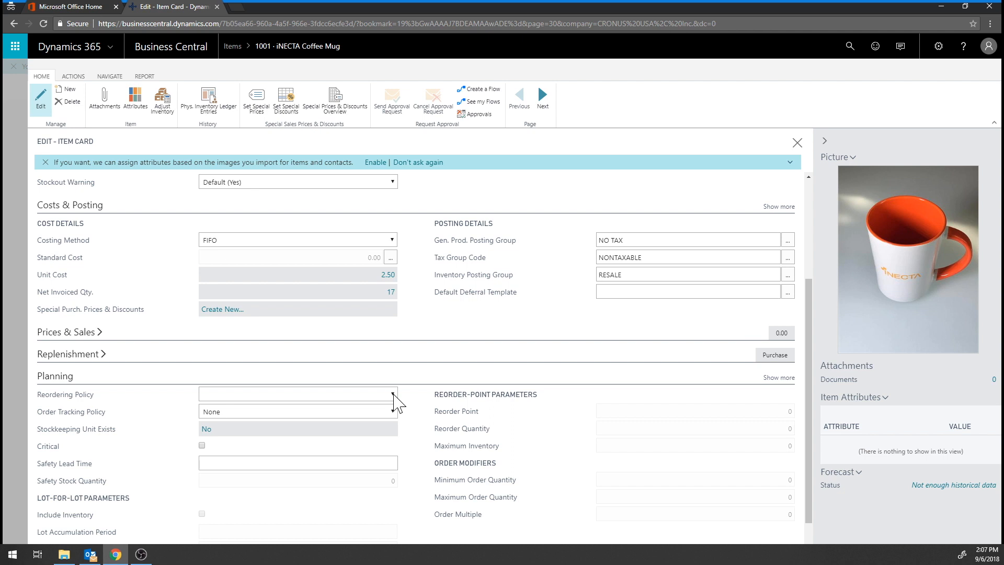
pyautogui.click(394, 395)
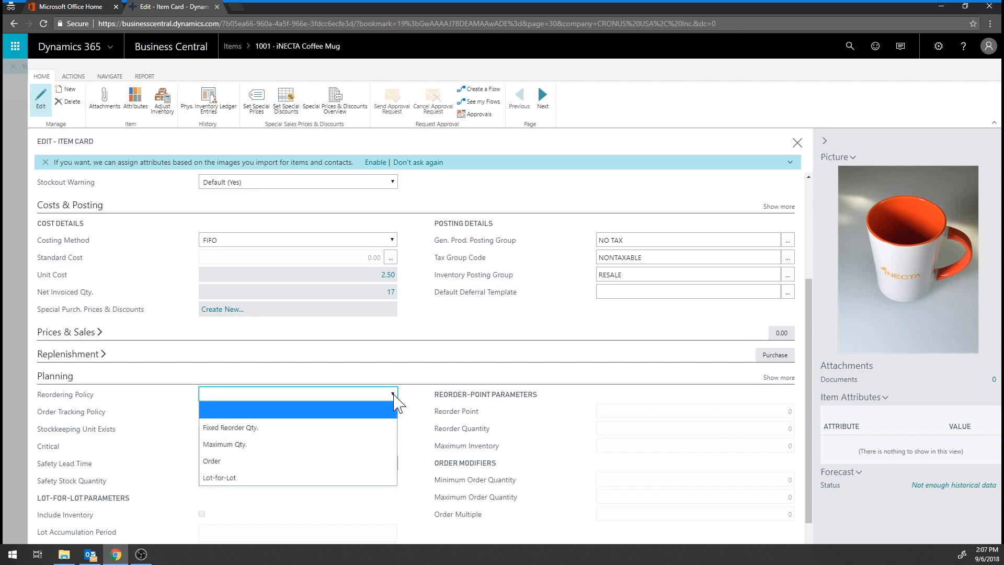
pyautogui.click(244, 462)
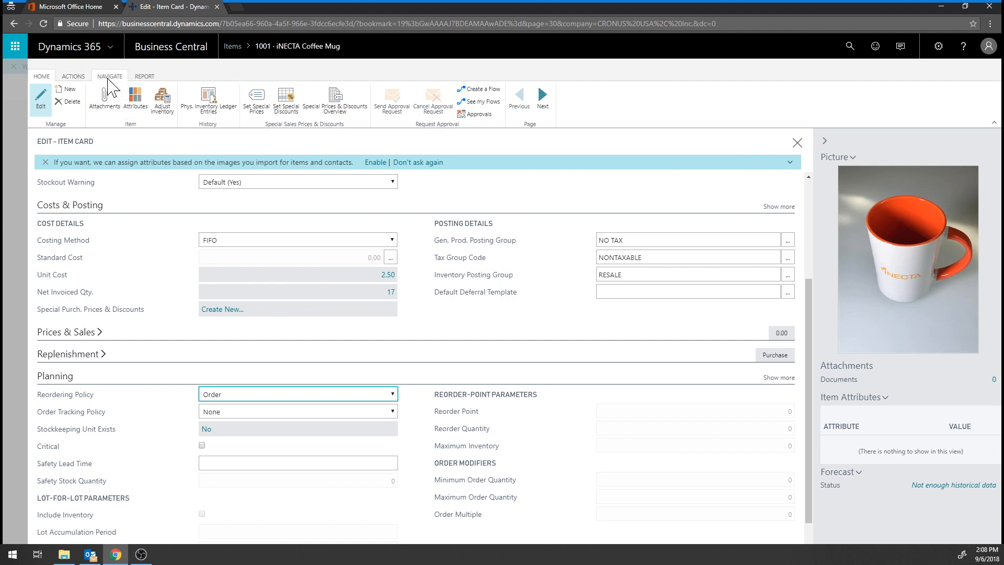
# Step: Check the coffee mug's availability by location, inspect the lines behind the unspecified location's projected balance, and return to the item list
pyautogui.click(109, 77)
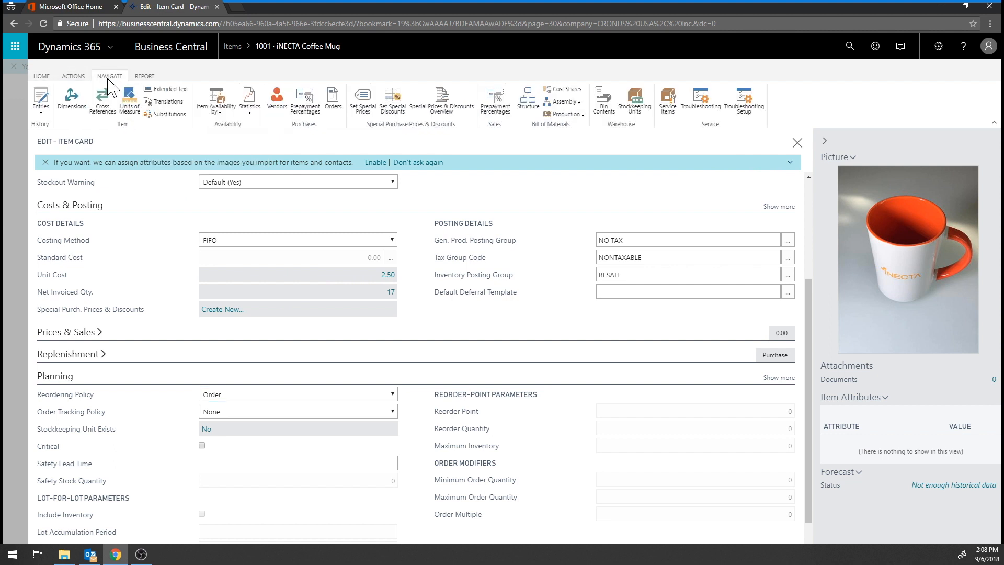
pyautogui.click(218, 110)
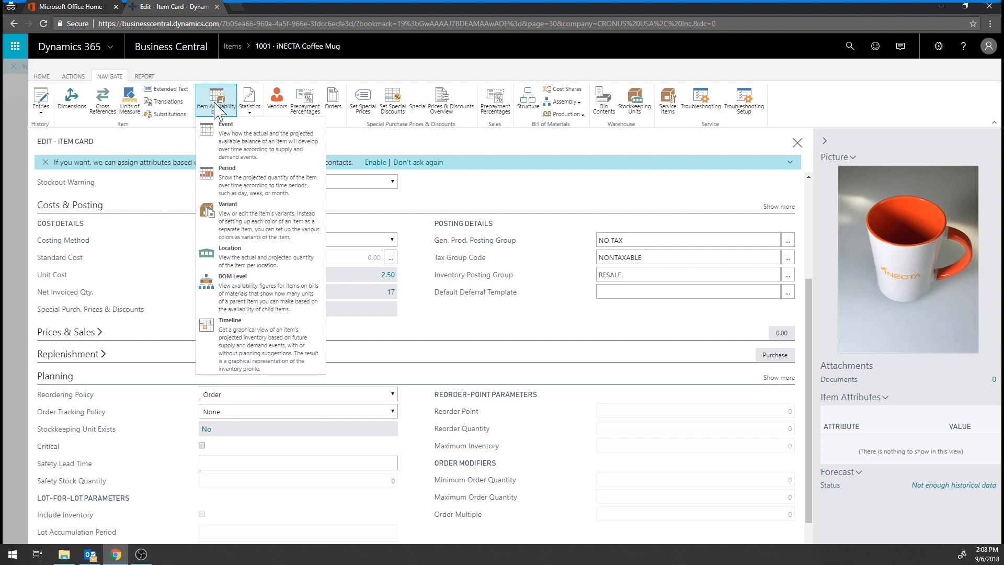
pyautogui.click(281, 262)
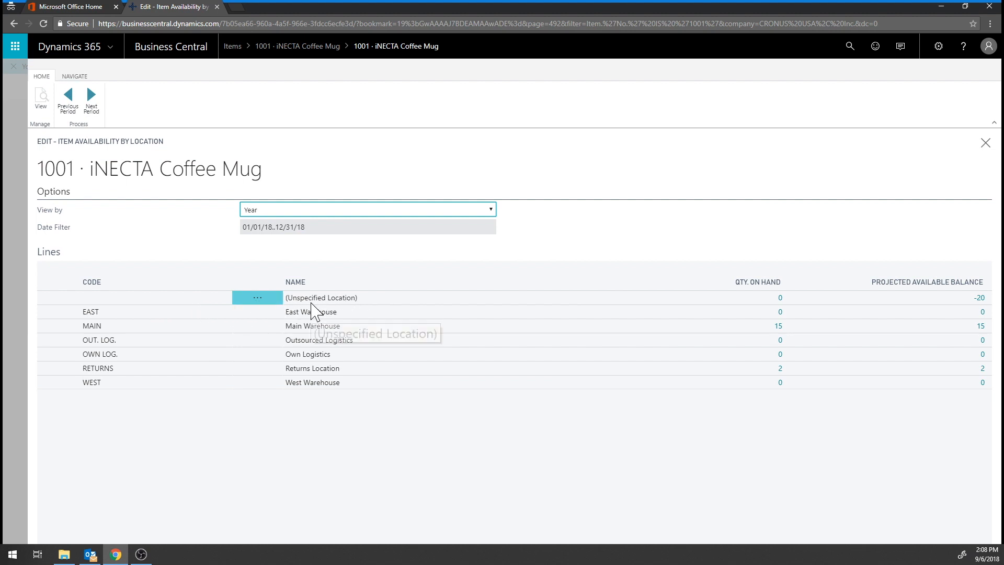
pyautogui.moveTo(963, 295)
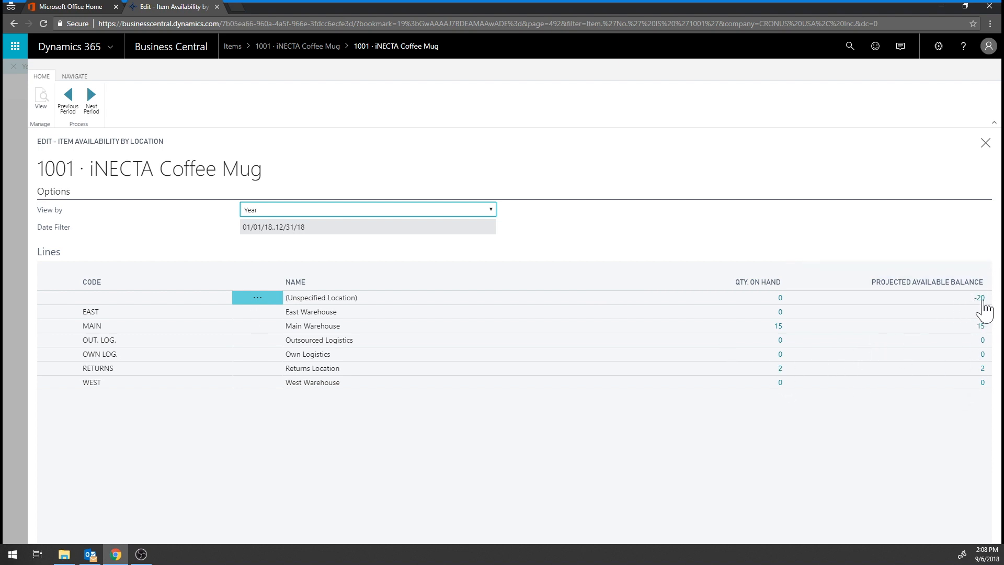
pyautogui.click(980, 298)
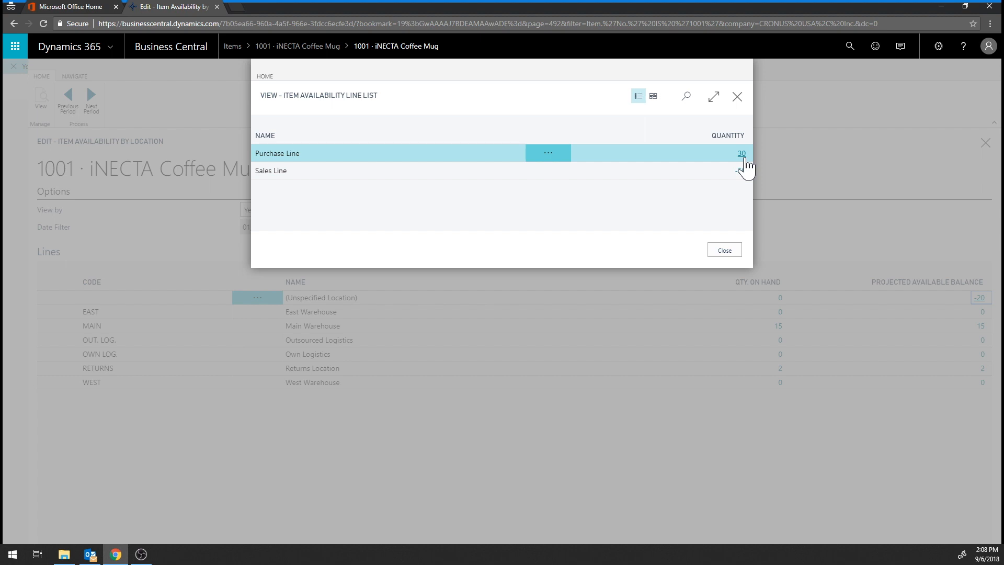
pyautogui.click(731, 261)
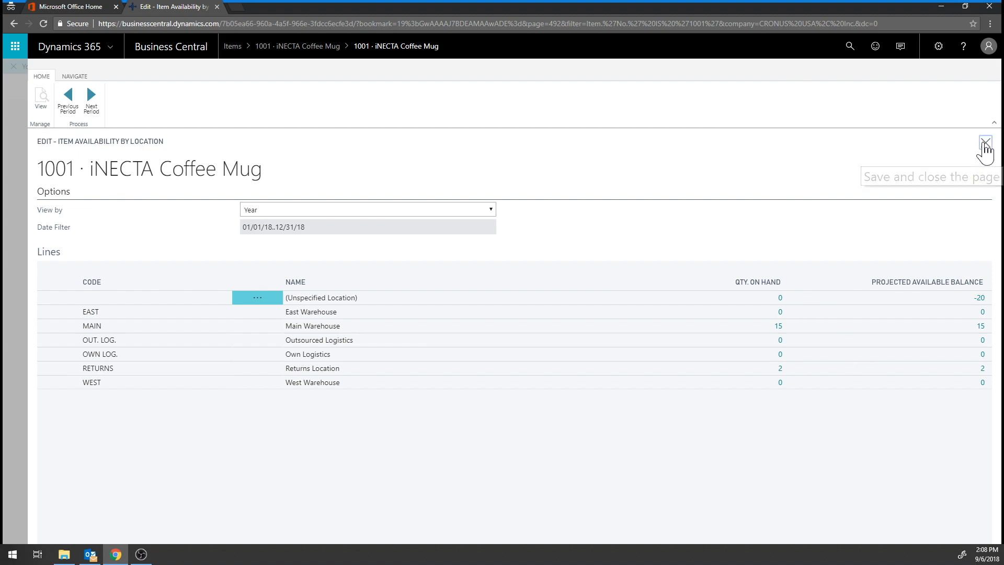
pyautogui.click(985, 146)
pyautogui.click(796, 144)
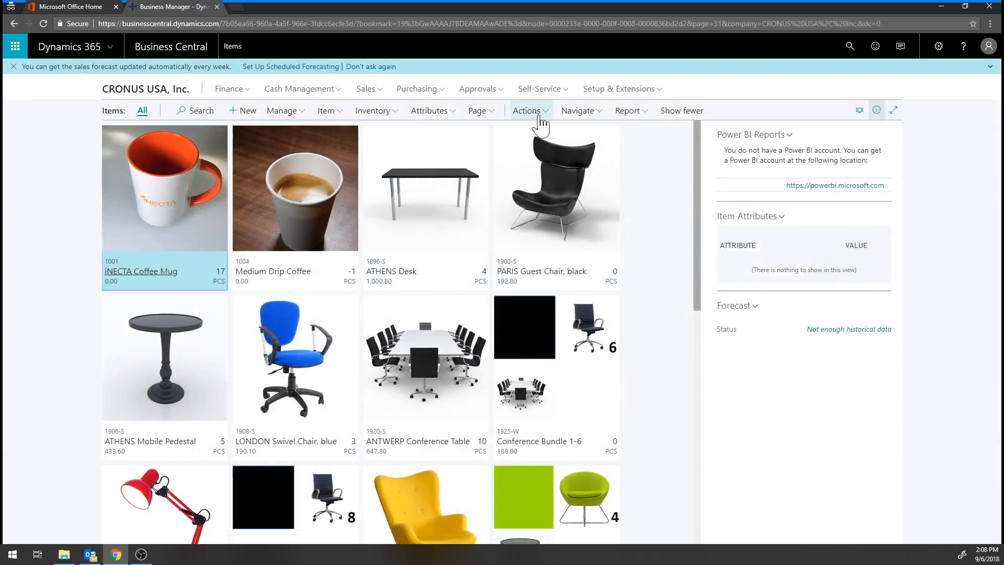
# Step: Open the requisition worksheet and calculate a plan for item 1001 with starting date 4/9/2018 and ending date 9/6/2018
pyautogui.click(542, 120)
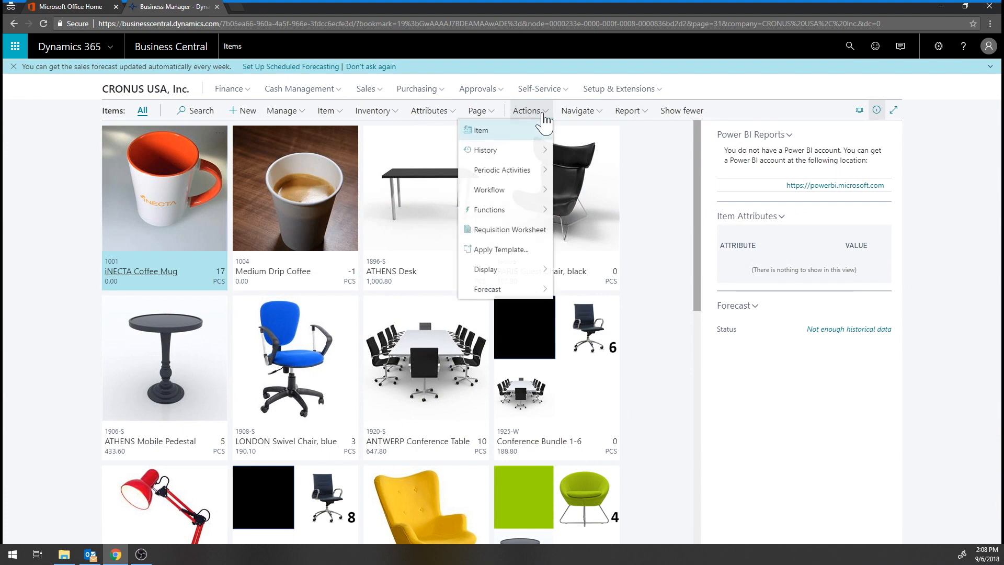
pyautogui.click(532, 241)
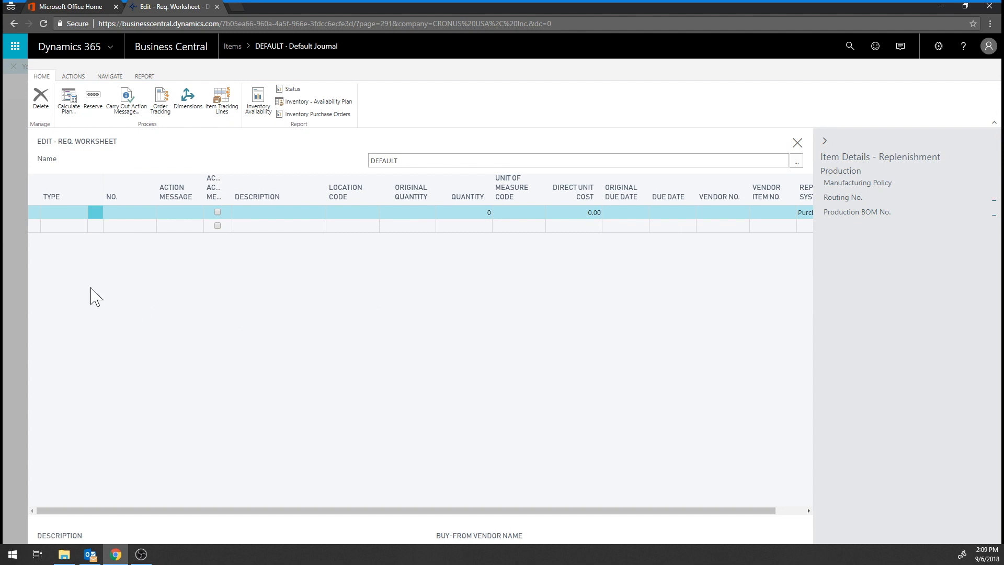
pyautogui.click(69, 102)
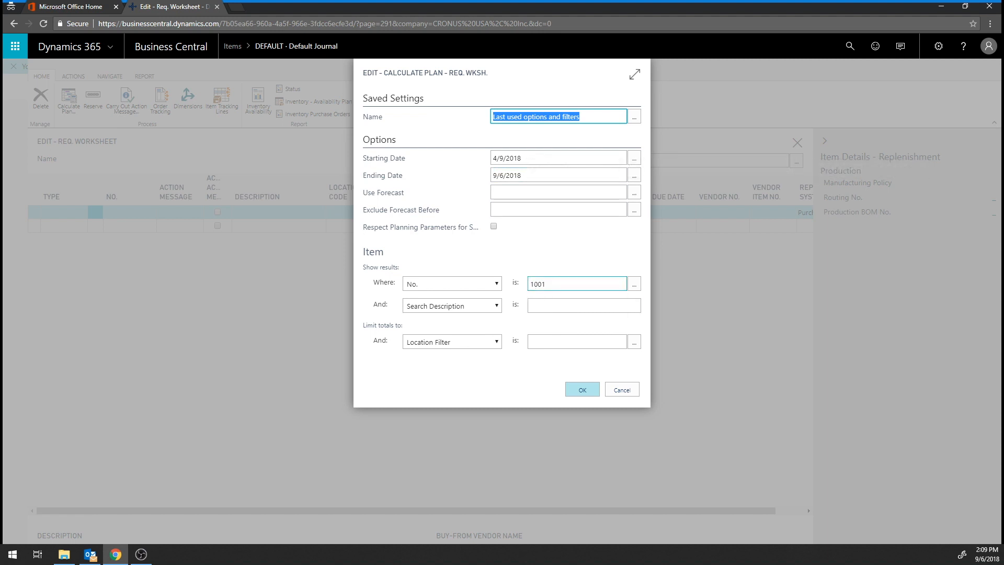
pyautogui.click(525, 285)
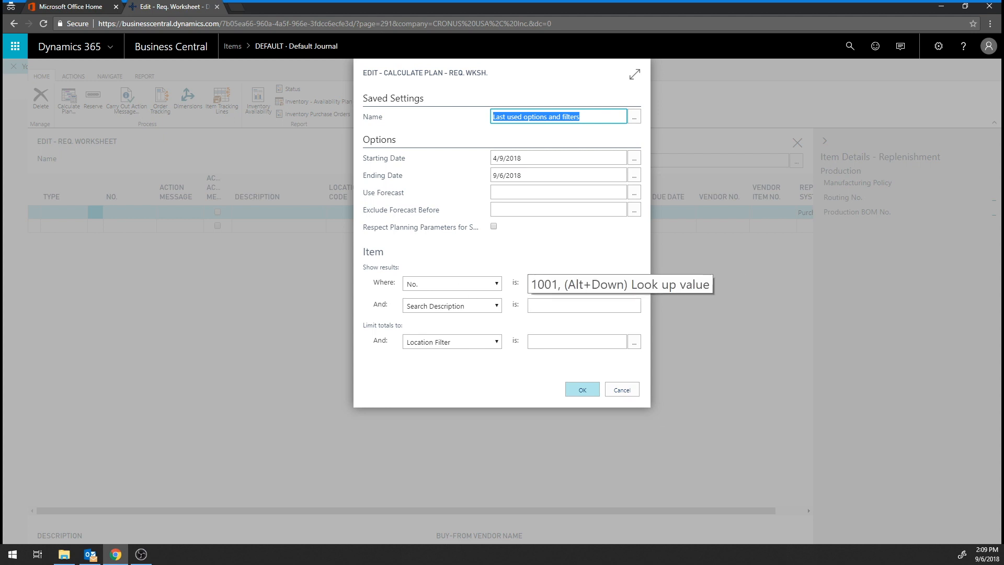
pyautogui.click(633, 284)
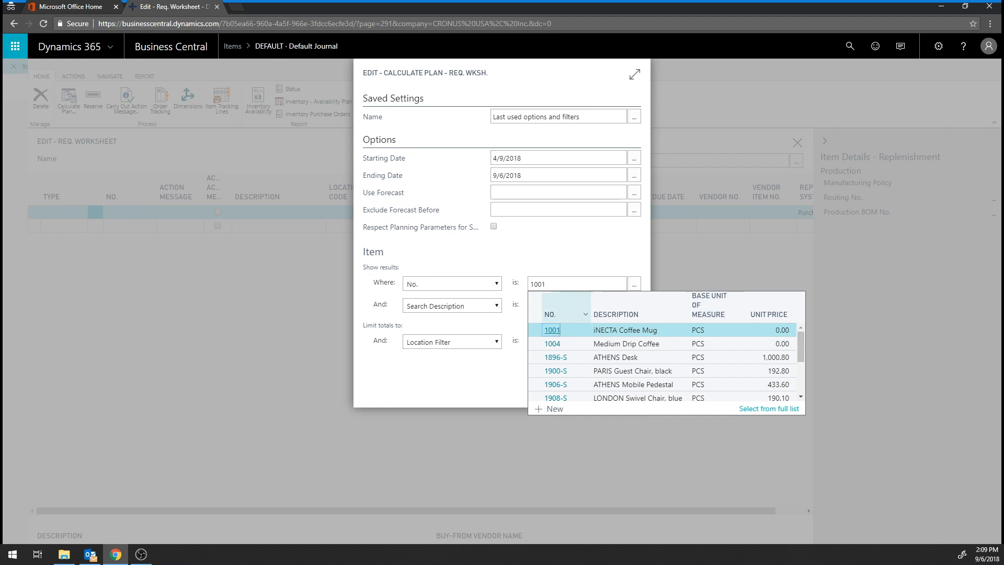
pyautogui.click(581, 259)
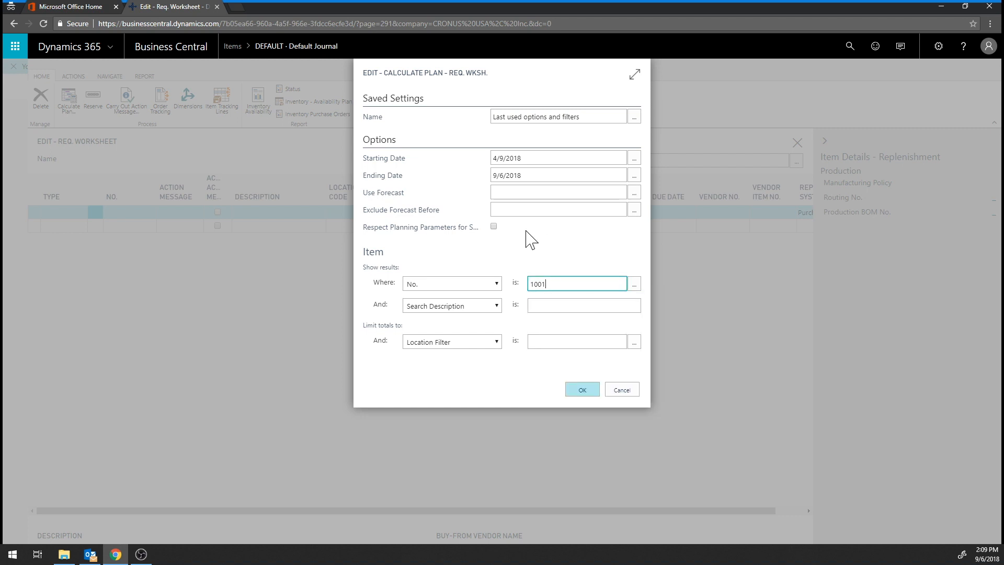
pyautogui.click(543, 155)
pyautogui.click(582, 393)
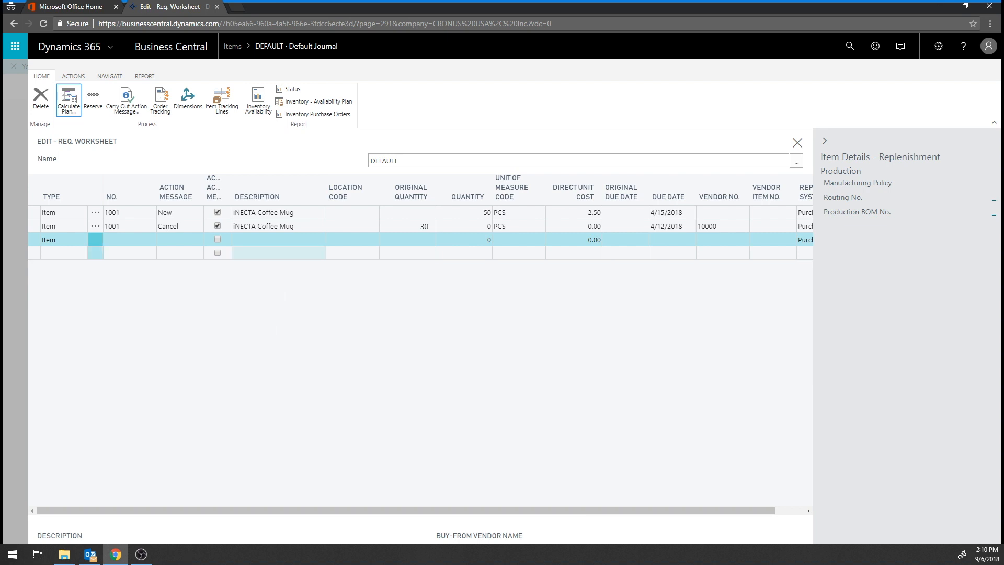
# Step: Inspect the order tracking of the worksheet line marked Cancel, including its linked purchase order, and return to the worksheet
pyautogui.click(277, 212)
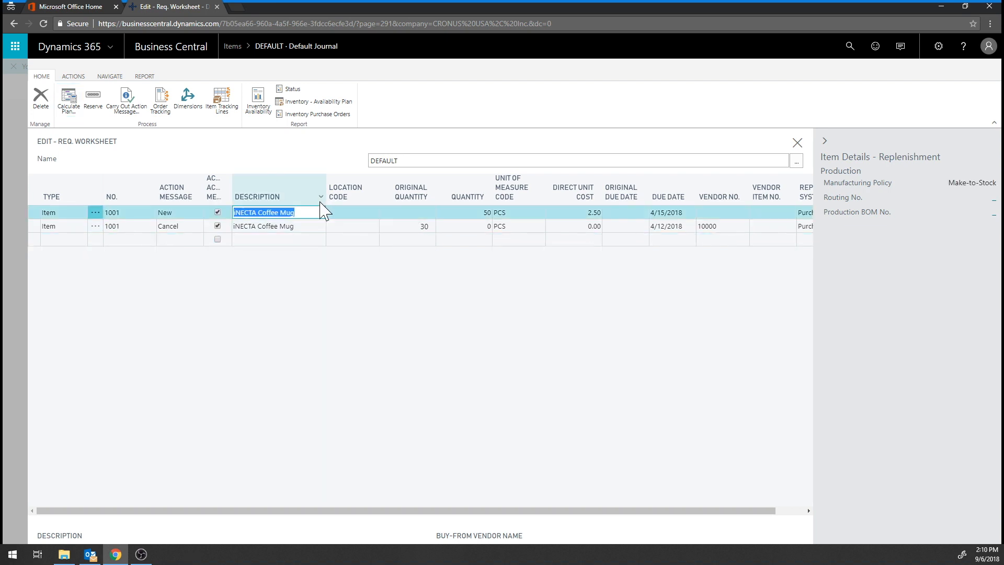
pyautogui.press('Down')
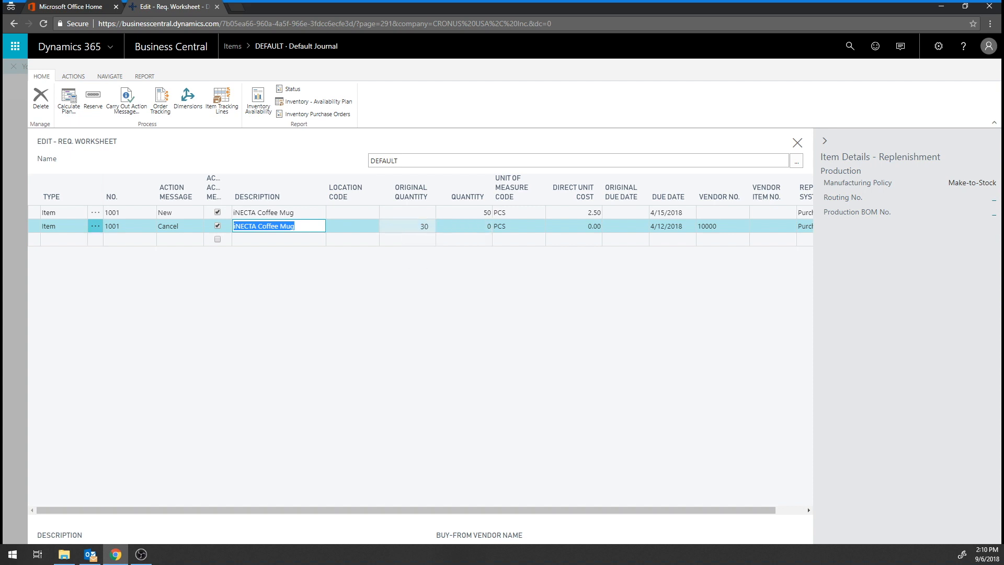
pyautogui.click(160, 101)
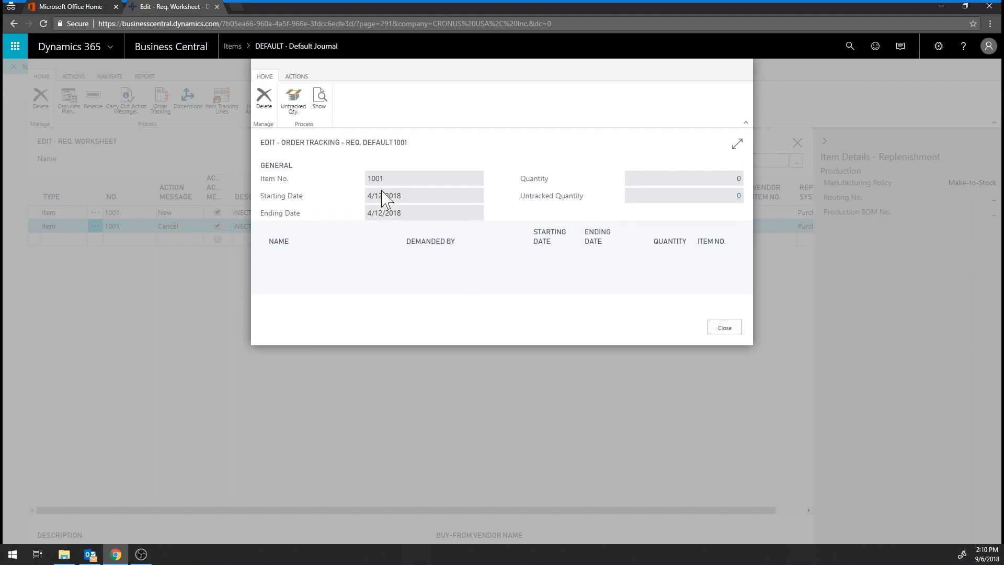
pyautogui.click(319, 98)
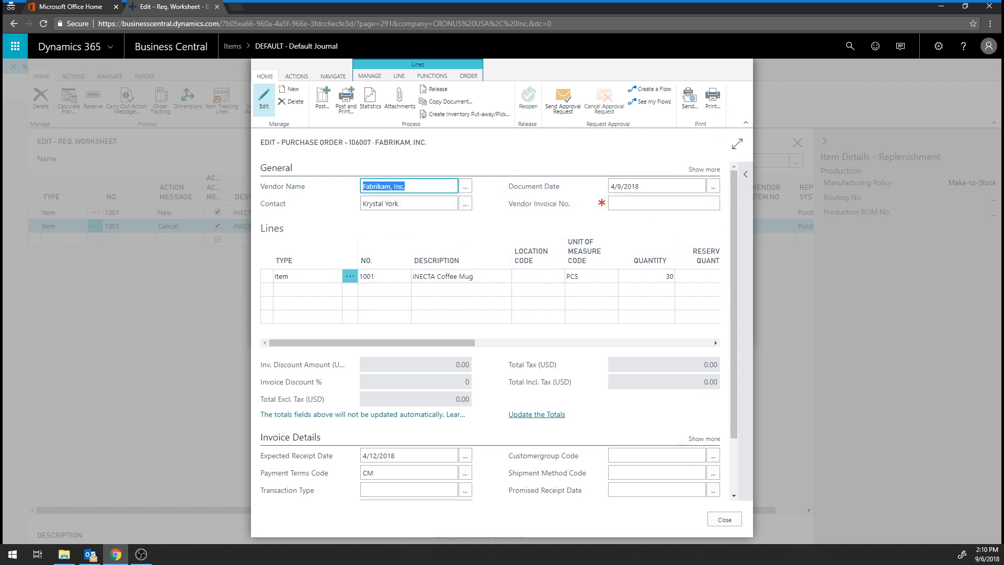
pyautogui.click(725, 519)
pyautogui.click(568, 335)
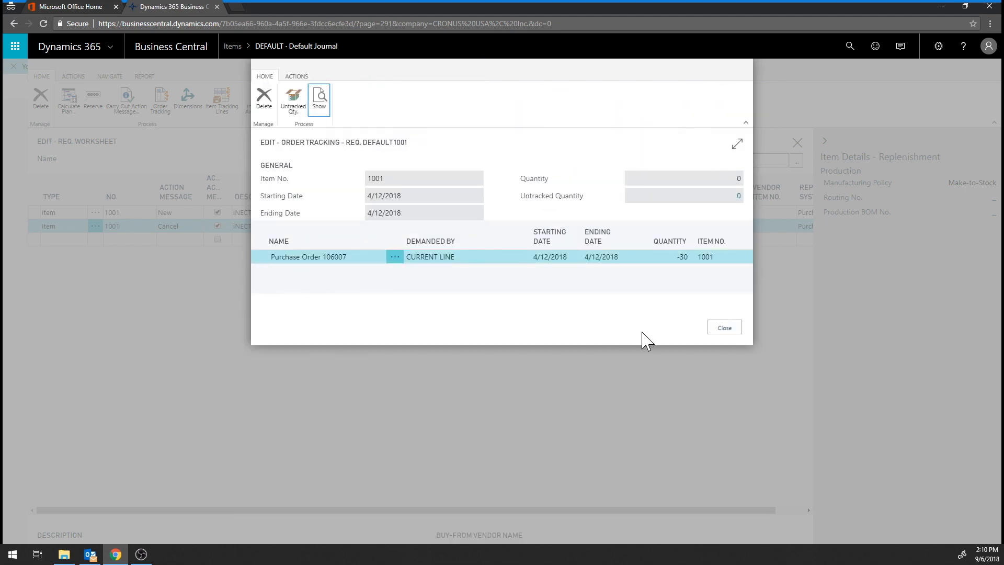
pyautogui.click(724, 328)
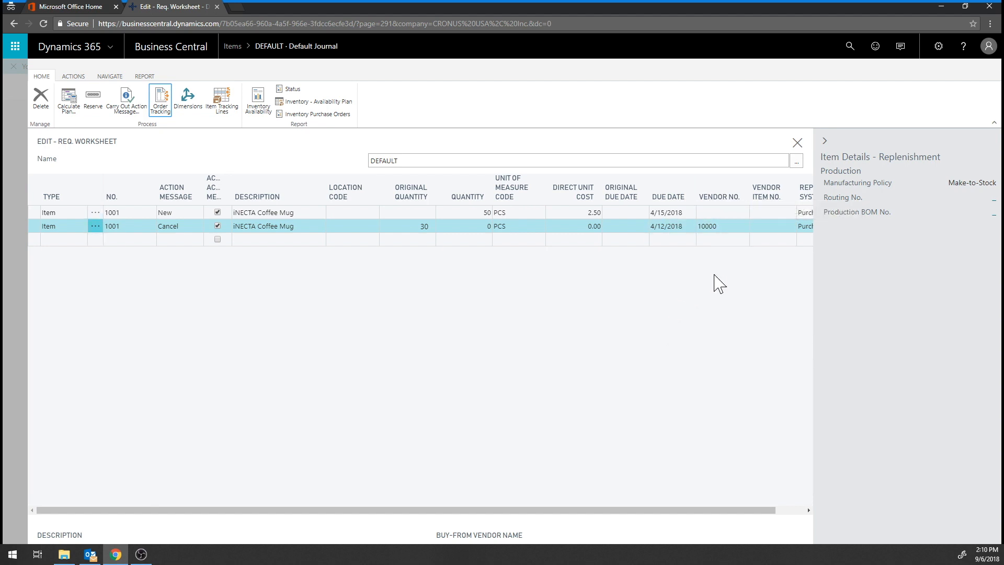
# Step: Copy the vendor number from the Cancel line into the New line of the requisition worksheet
pyautogui.click(707, 213)
pyautogui.click(707, 226)
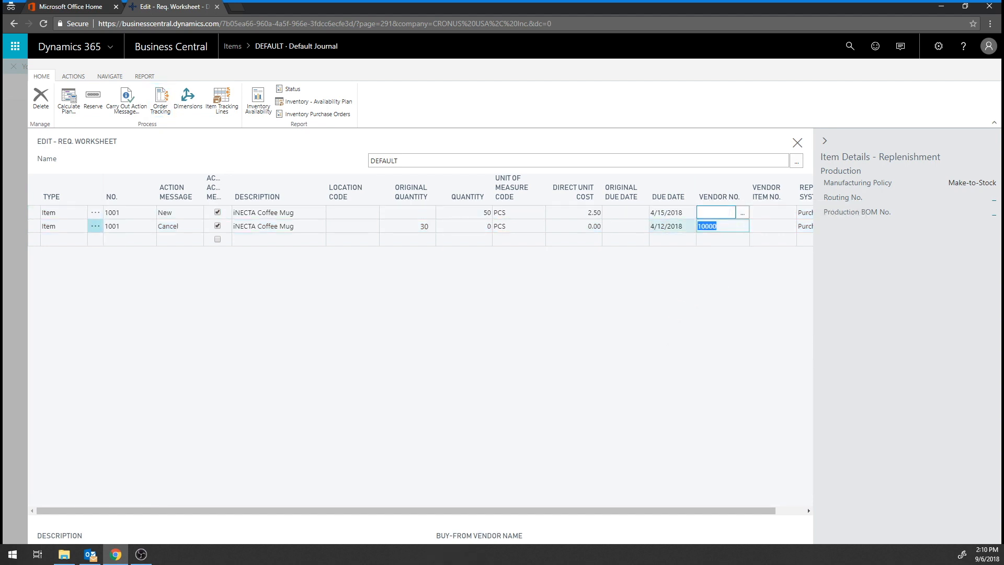
pyautogui.hotkey('ctrl', 'c')
pyautogui.click(711, 213)
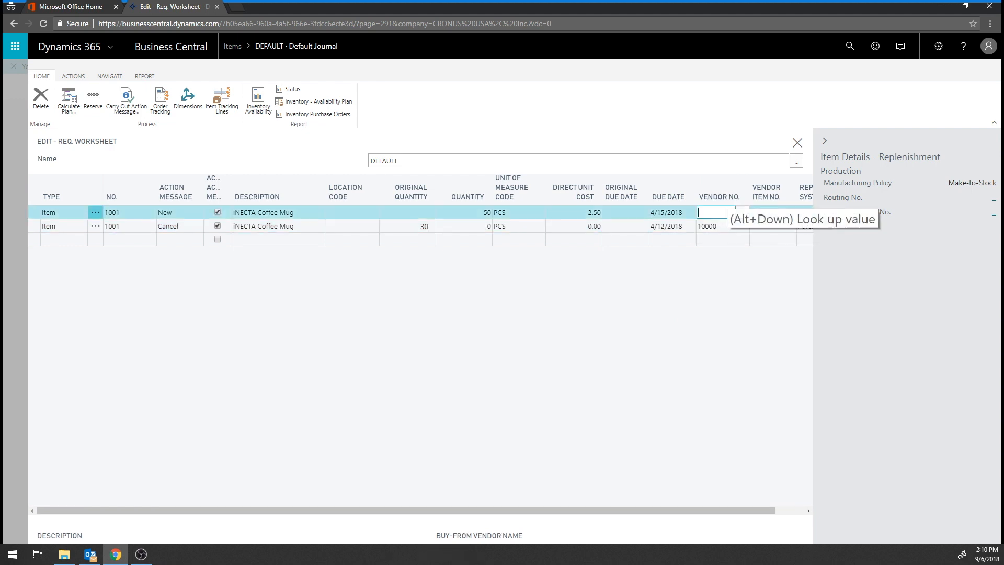
pyautogui.hotkey('ctrl', 'v')
pyautogui.press('Down')
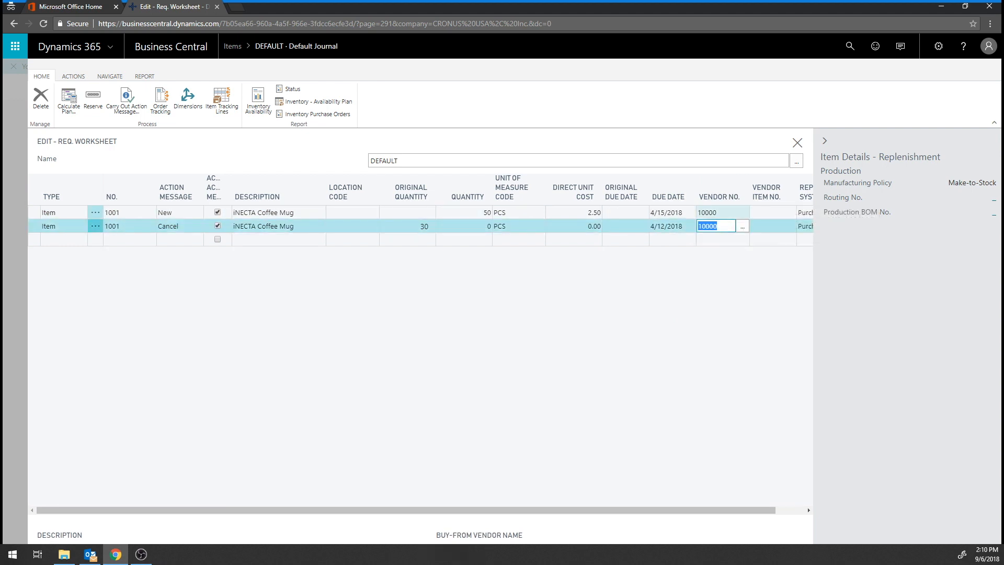
# Step: Carry out the action messages for both worksheet lines without printing orders, and close the requisition worksheet
pyautogui.moveTo(522, 510); pyautogui.dragTo(350, 511)
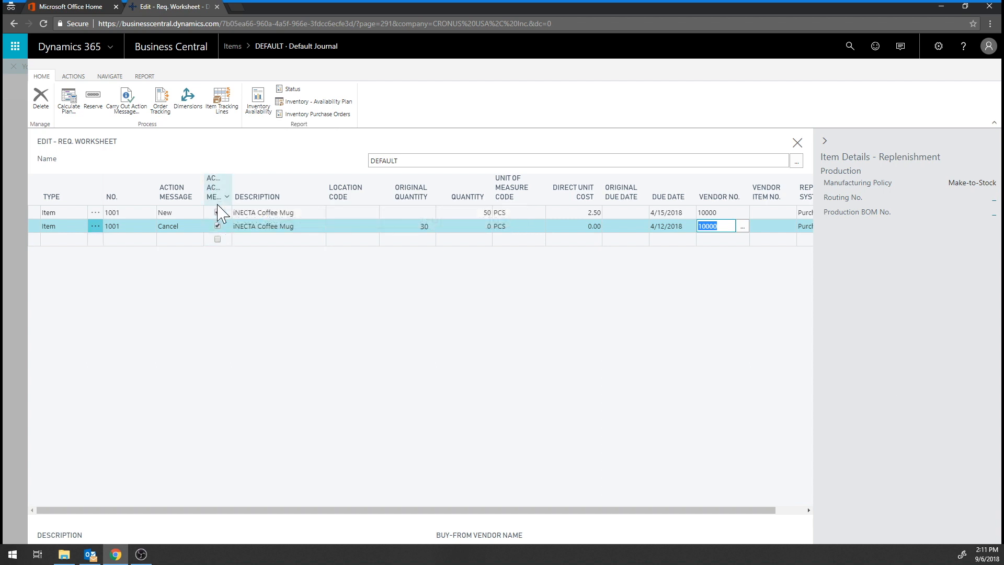
pyautogui.click(129, 94)
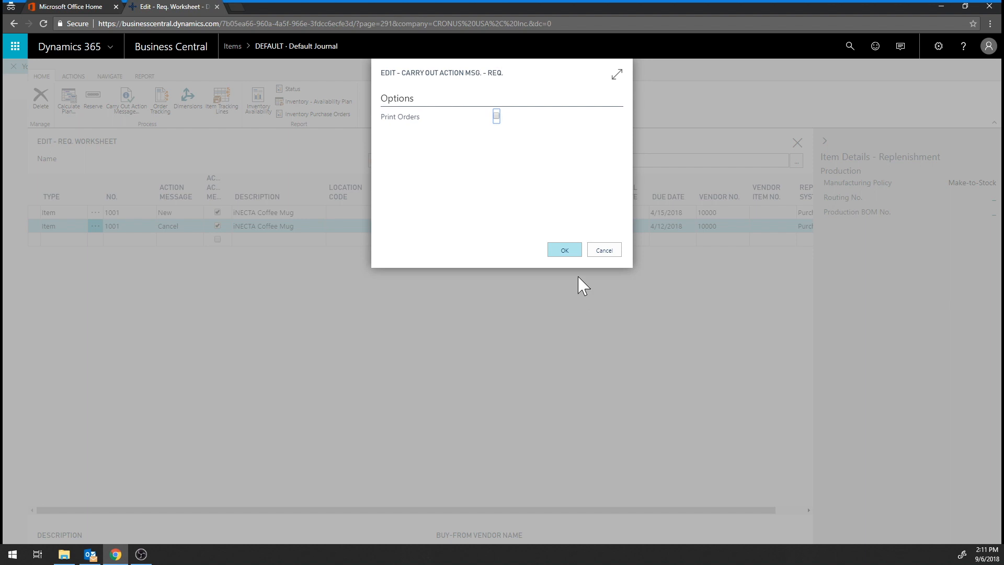
pyautogui.click(556, 250)
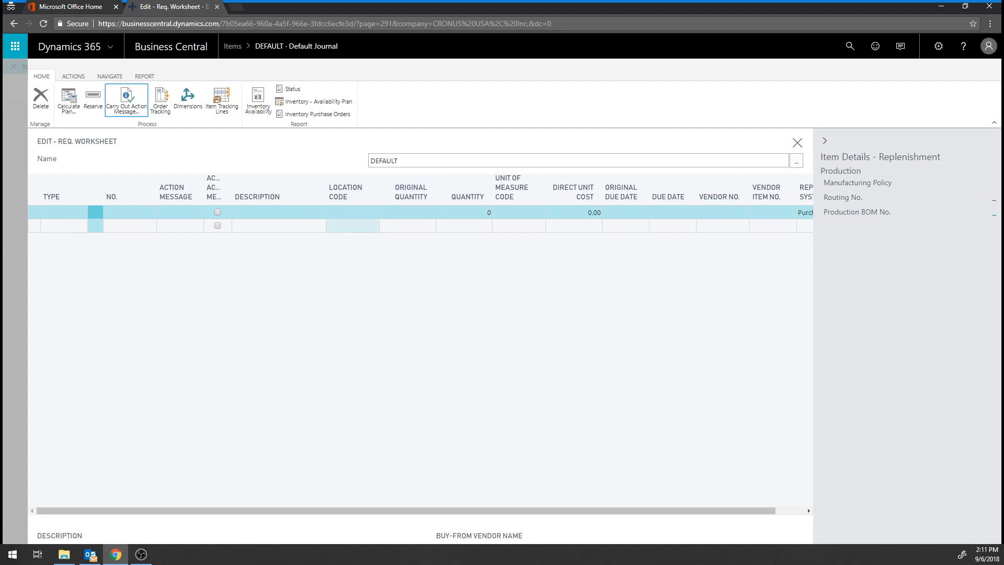
pyautogui.click(797, 142)
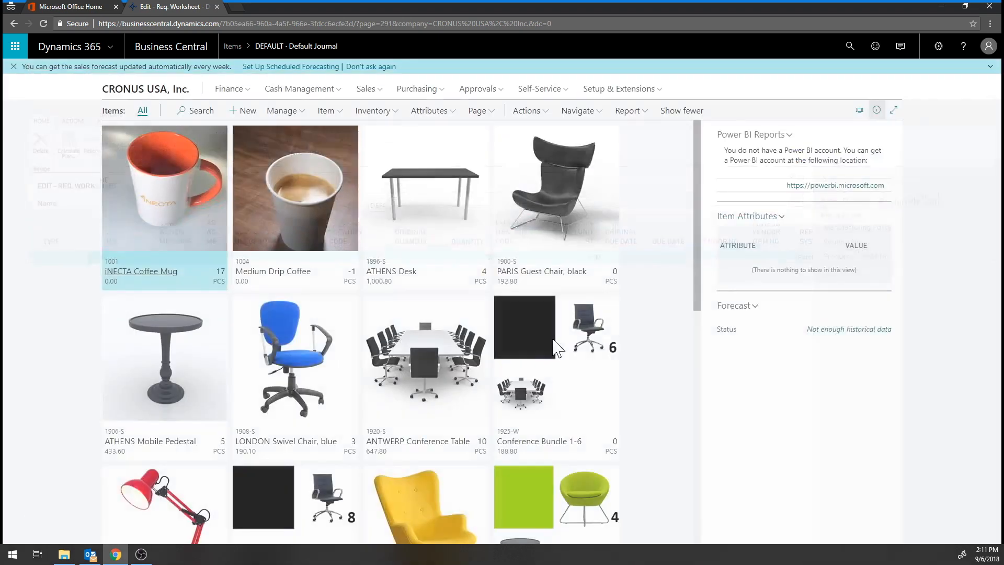
# Step: Recheck the coffee mug's availability by location, inspect the unspecified location's projected balance lines, and return to the item card
pyautogui.click(156, 273)
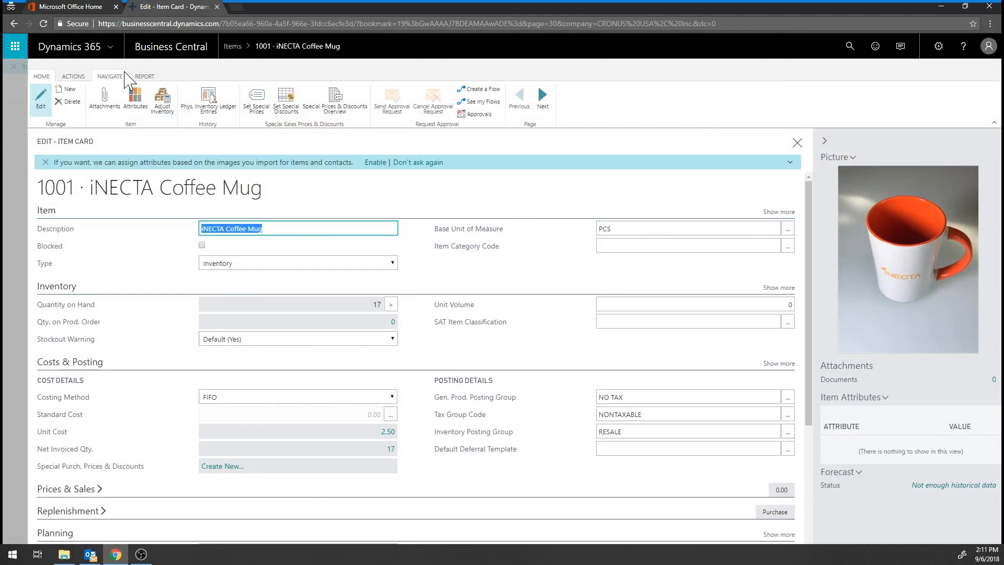
pyautogui.click(111, 77)
pyautogui.click(220, 102)
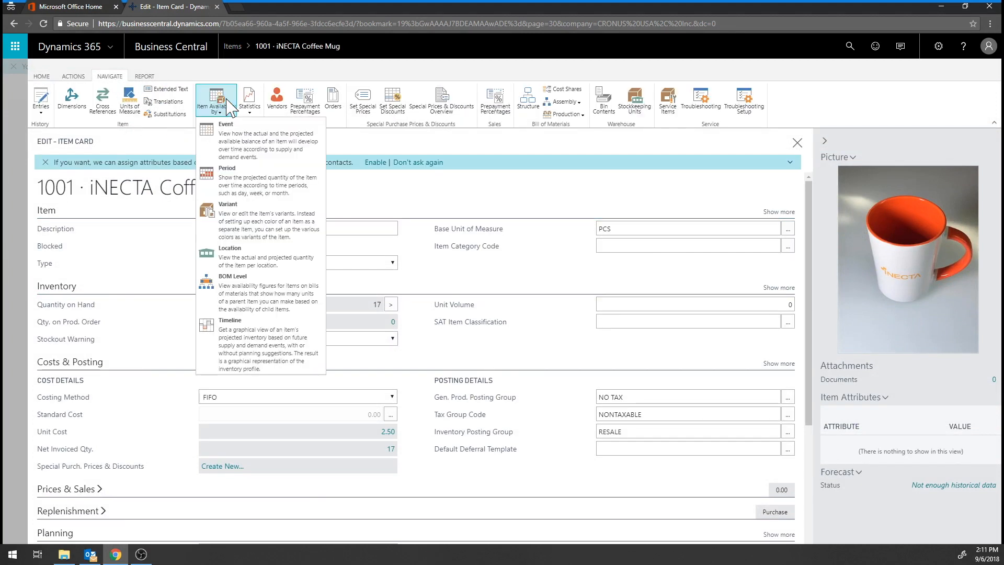
pyautogui.click(232, 253)
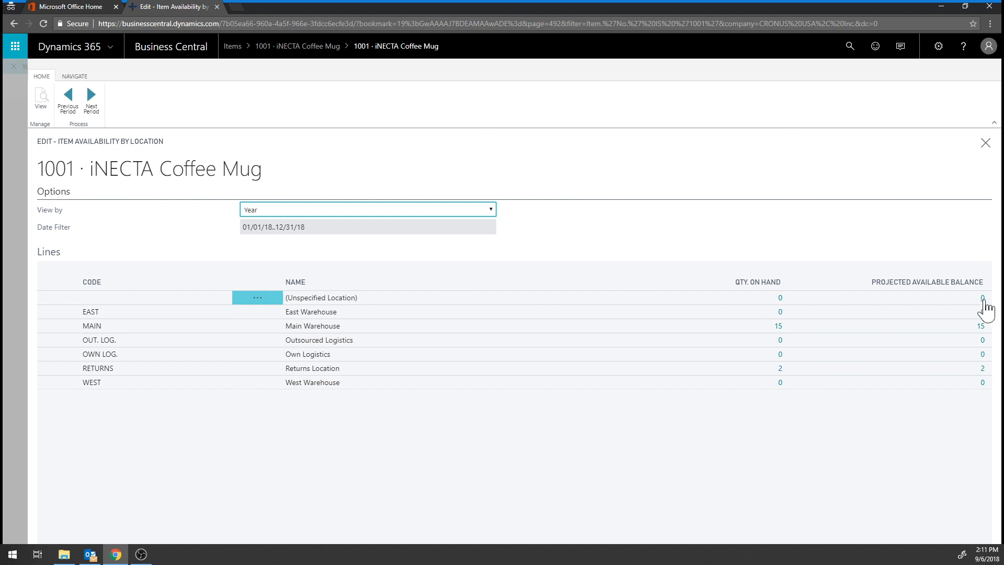
pyautogui.click(983, 298)
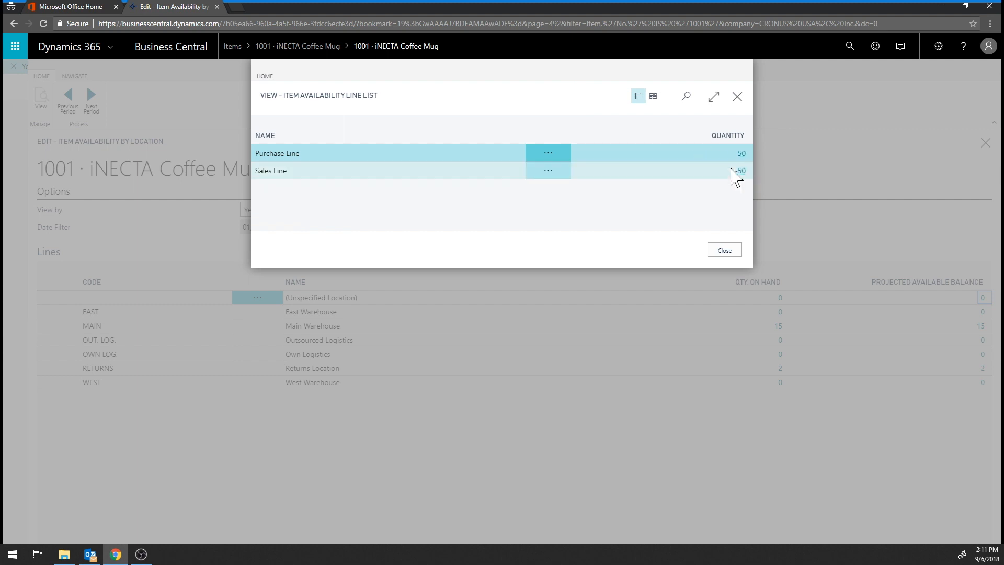
pyautogui.click(724, 251)
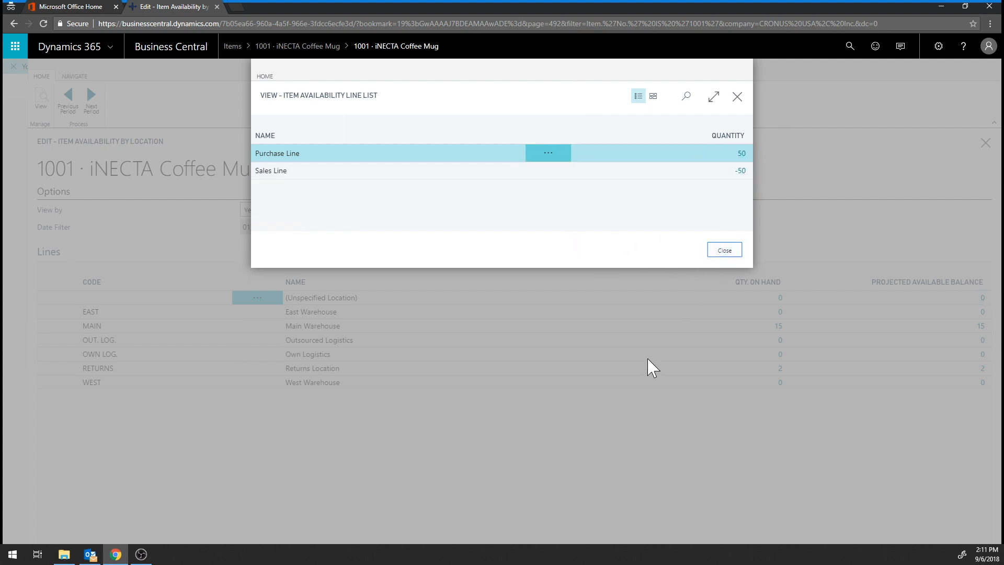
pyautogui.click(984, 146)
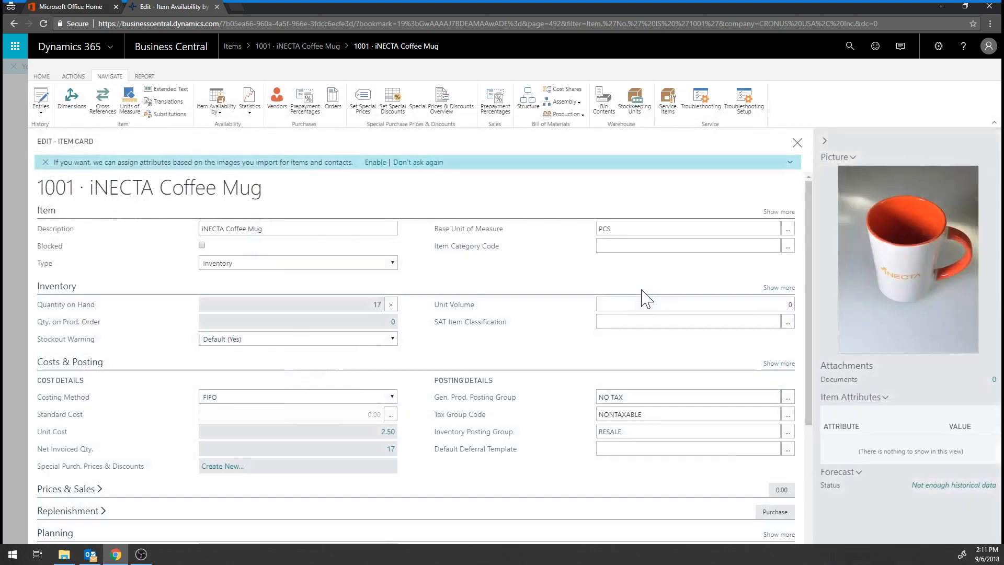